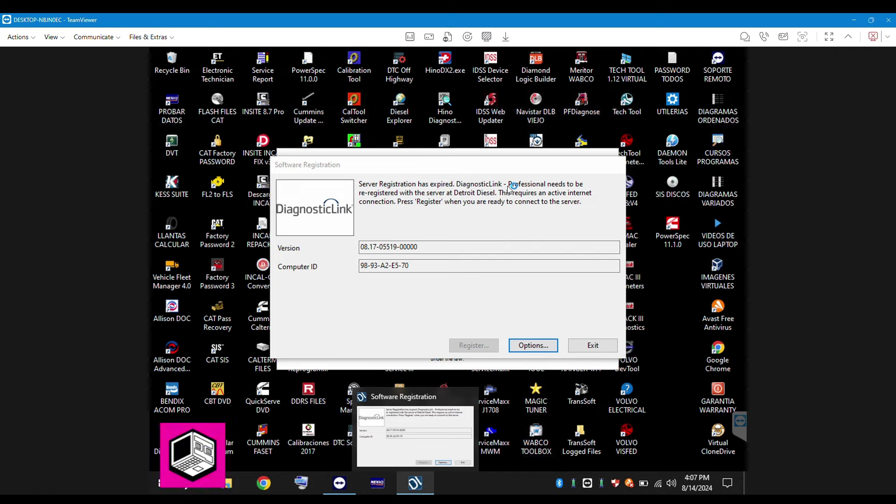
# Dismiss the expired registration notice and open the file location of the DETROIT DIESEL DIAGNOSTIC LINK 8.17 SP0 shortcut.
pyautogui.click(659, 334)
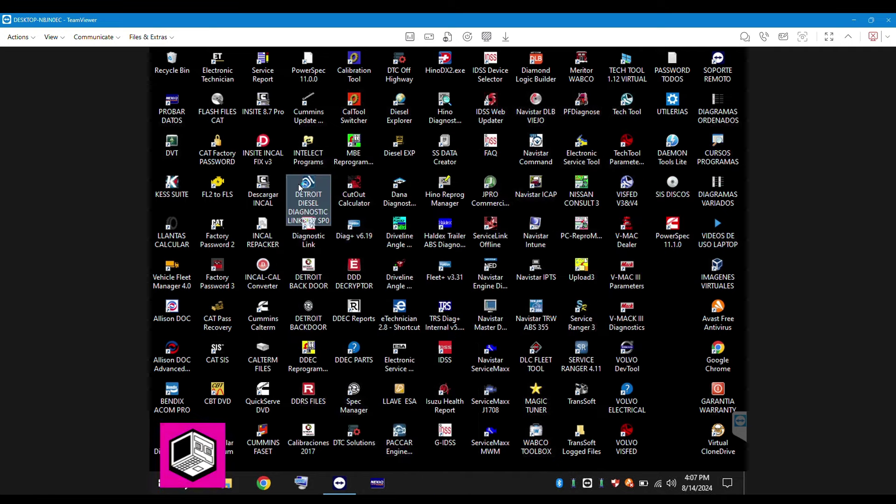
pyautogui.doubleClick(307, 205)
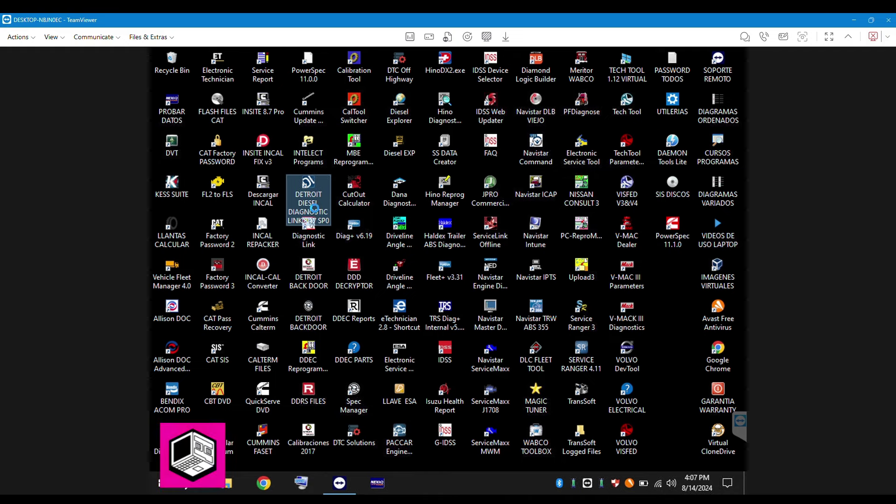
pyautogui.rightClick(309, 204)
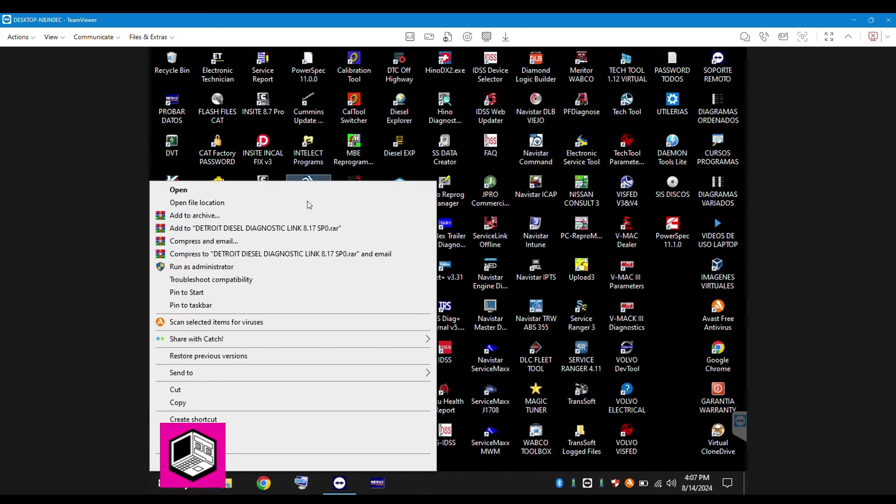
pyautogui.click(222, 203)
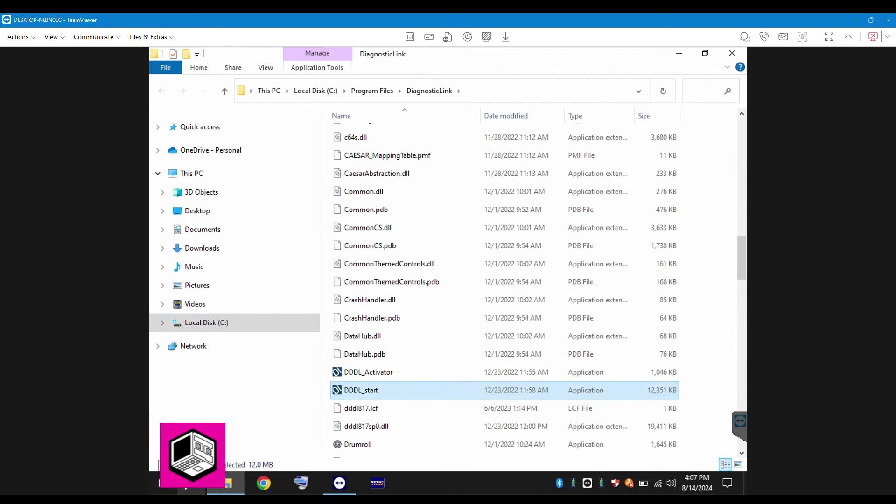
# Run DDDL_Activator from the DiagnosticLink folder as administrator.
pyautogui.click(372, 379)
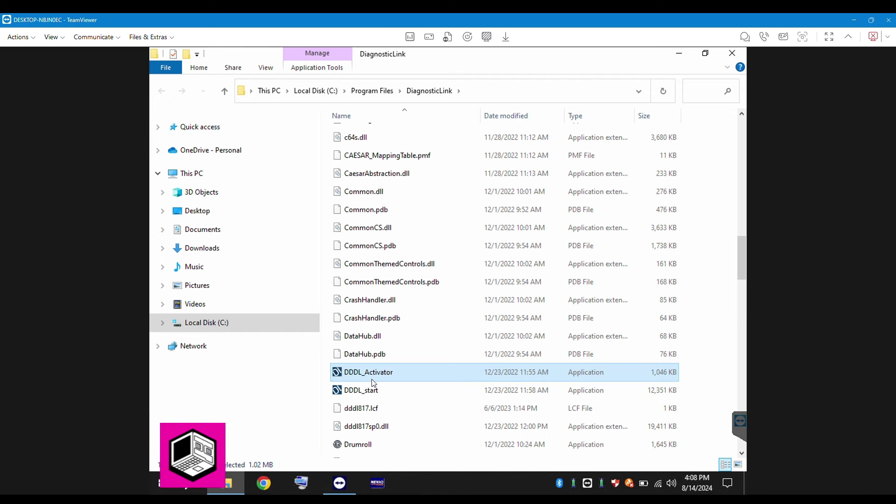
pyautogui.rightClick(374, 383)
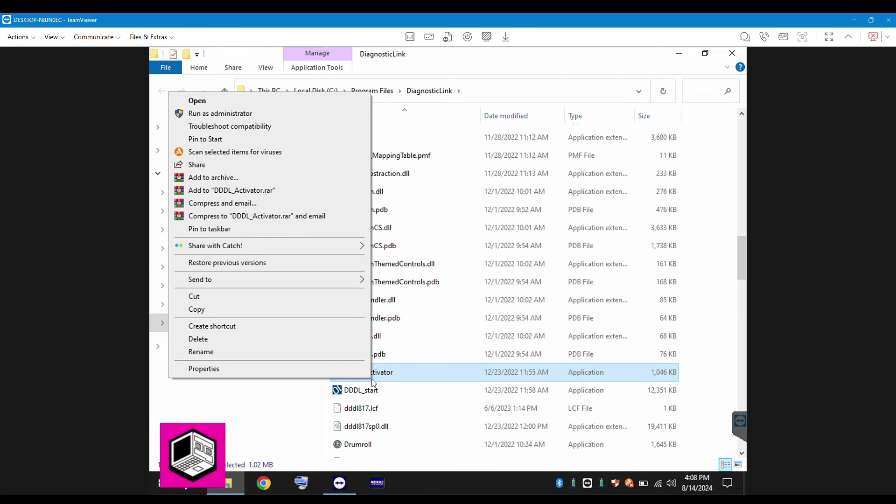
pyautogui.click(237, 117)
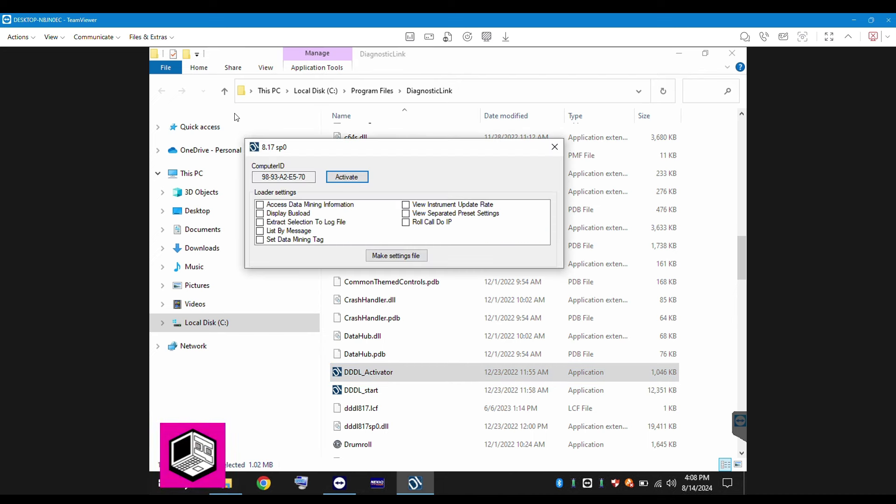
# Enable all eight loader settings, from Access Data Mining Information through Roll Call Do IP, and make the settings file.
pyautogui.click(328, 205)
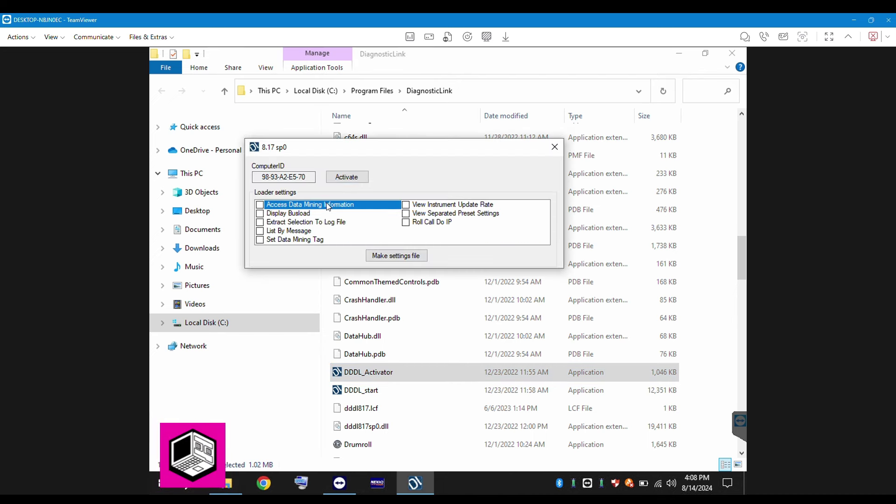
pyautogui.press('space')
pyautogui.press('Down')
pyautogui.press('space')
pyautogui.press('Down')
pyautogui.press('space')
pyautogui.press('Down')
pyautogui.press('space')
pyautogui.press('Down')
pyautogui.press('space')
pyautogui.press('Down')
pyautogui.press('space')
pyautogui.press('Down')
pyautogui.press('space')
pyautogui.press('Down')
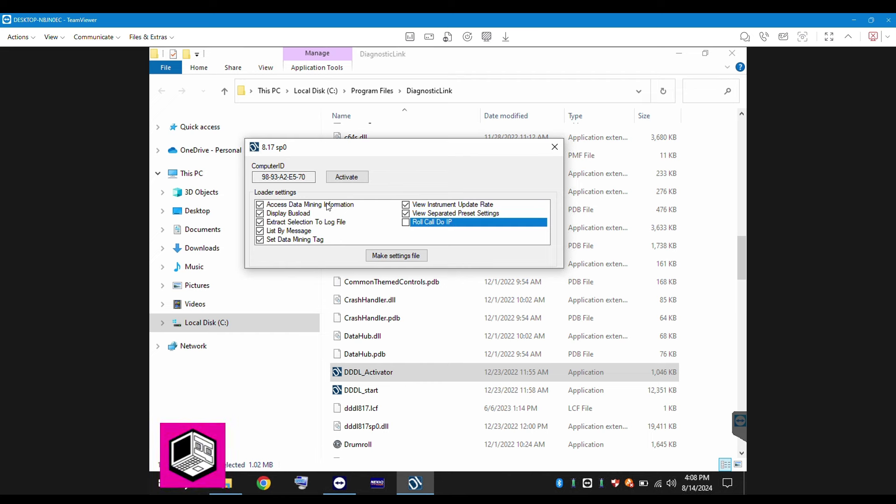
pyautogui.press('space')
pyautogui.click(396, 256)
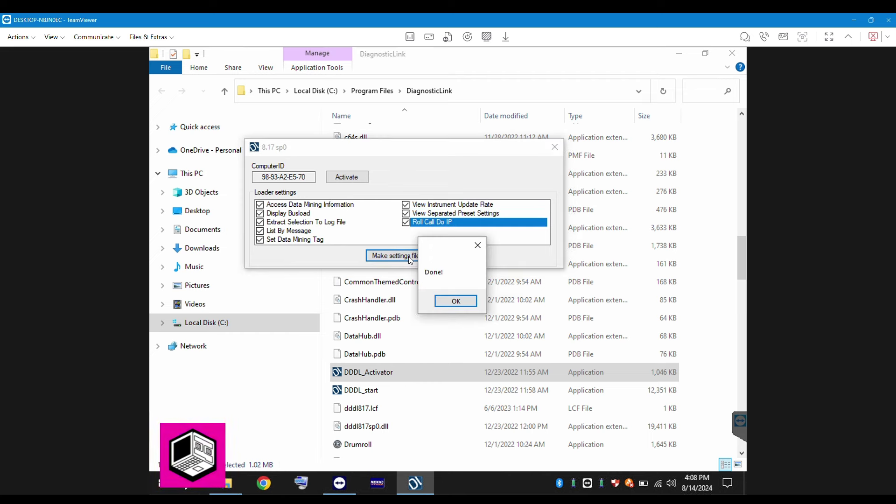
pyautogui.click(455, 301)
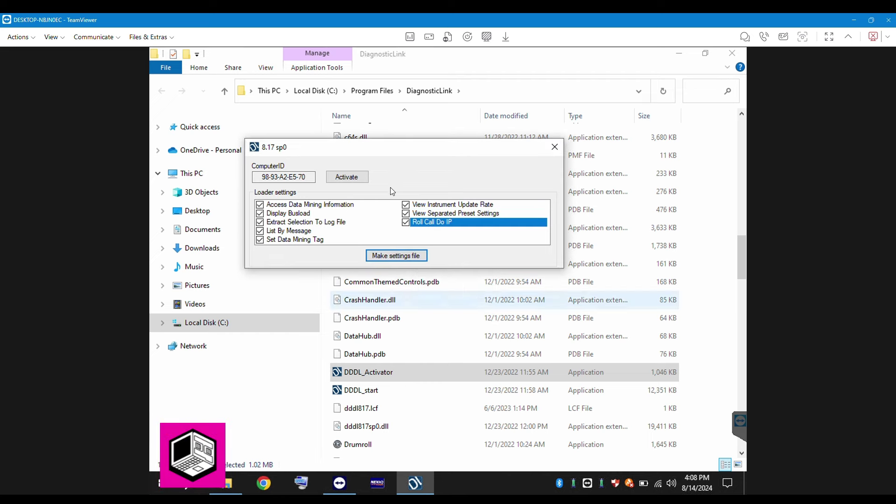
# Activate 8.17 sp0 for this computer ID and close the activator when it is done.
pyautogui.click(360, 178)
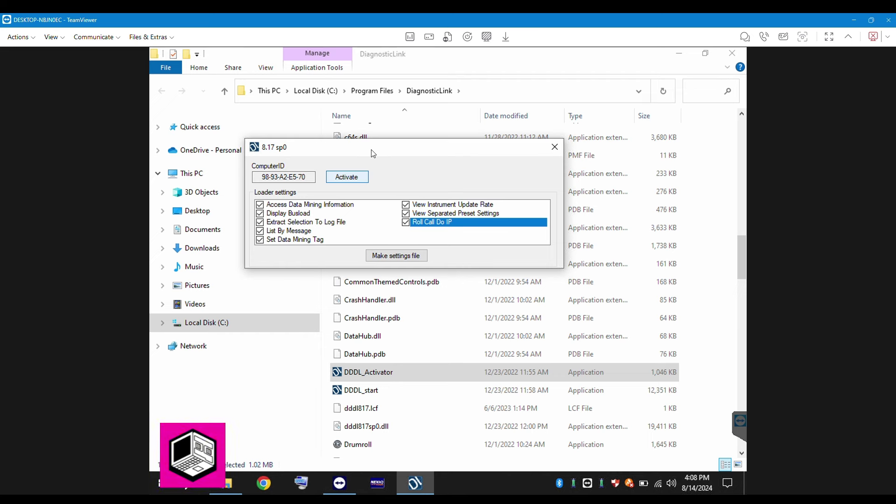
pyautogui.moveTo(389, 150); pyautogui.dragTo(330, 158)
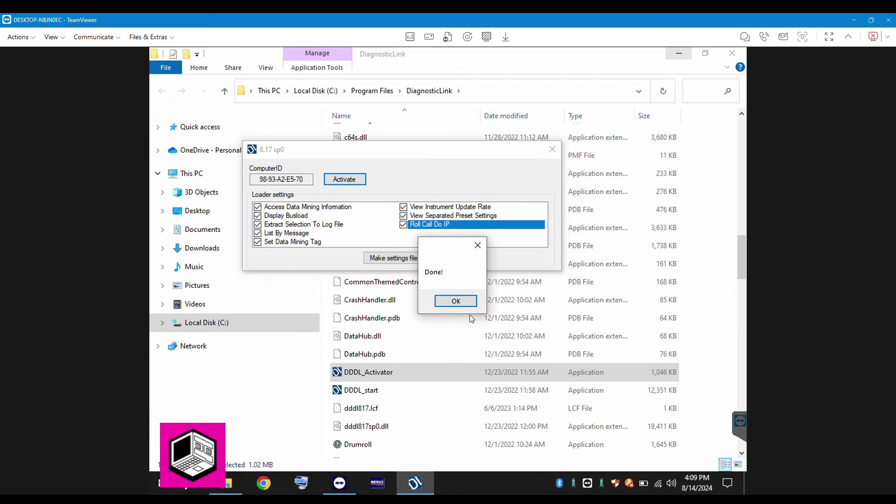
pyautogui.click(460, 301)
pyautogui.click(553, 149)
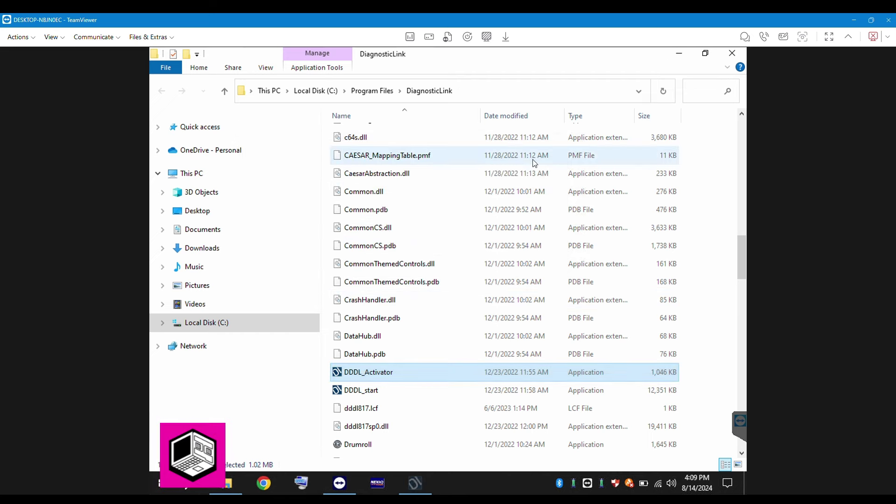
# Check in the compatibility properties of DDDL_start whether it runs as an administrator, leaving the settings as they are.
pyautogui.click(379, 394)
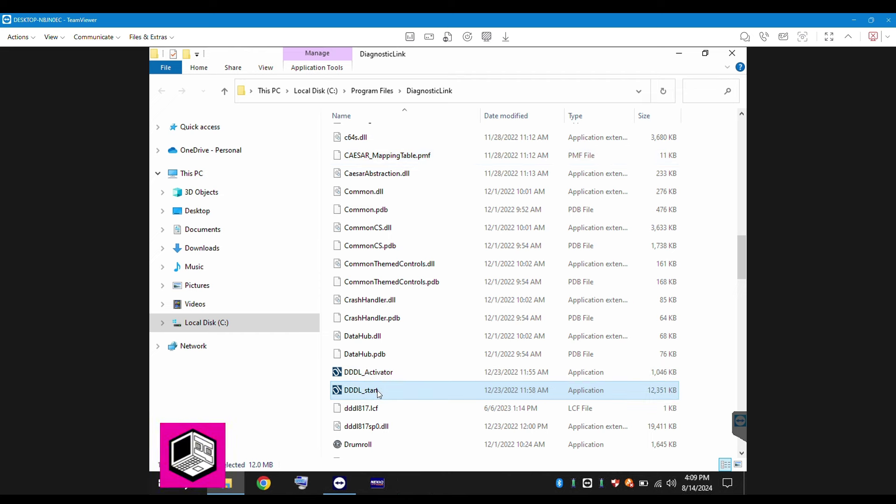
pyautogui.rightClick(380, 394)
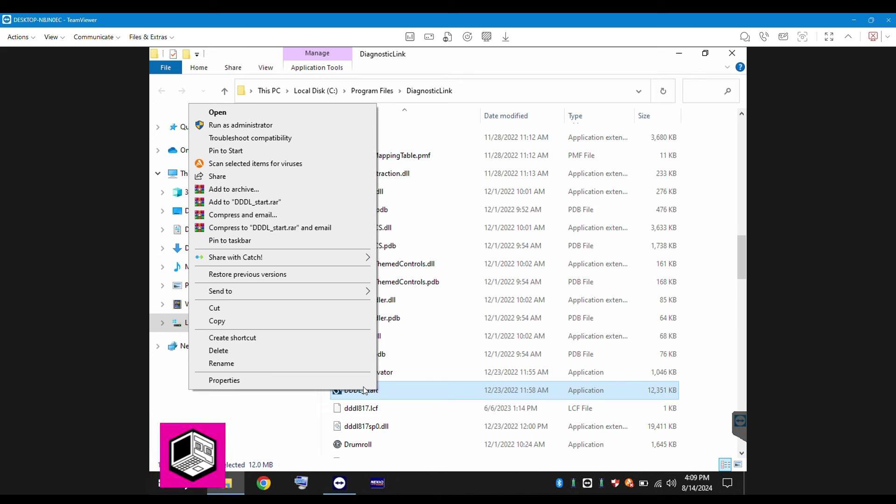
pyautogui.click(347, 380)
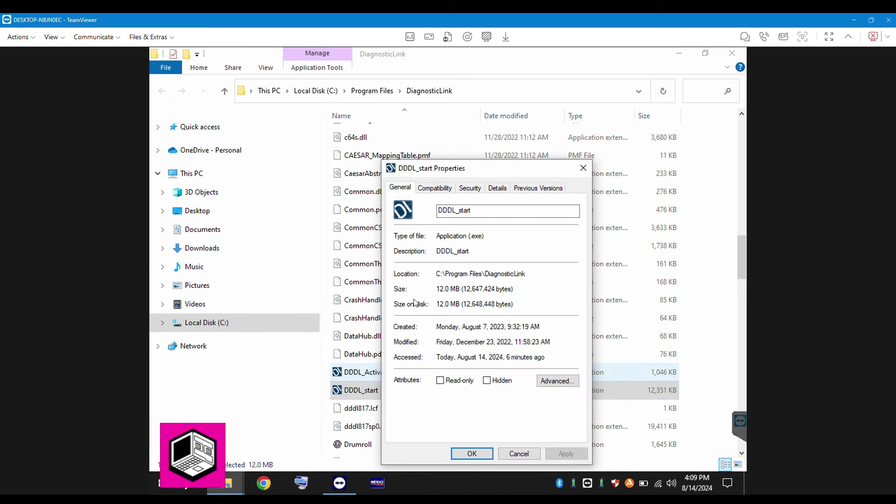
pyautogui.click(443, 189)
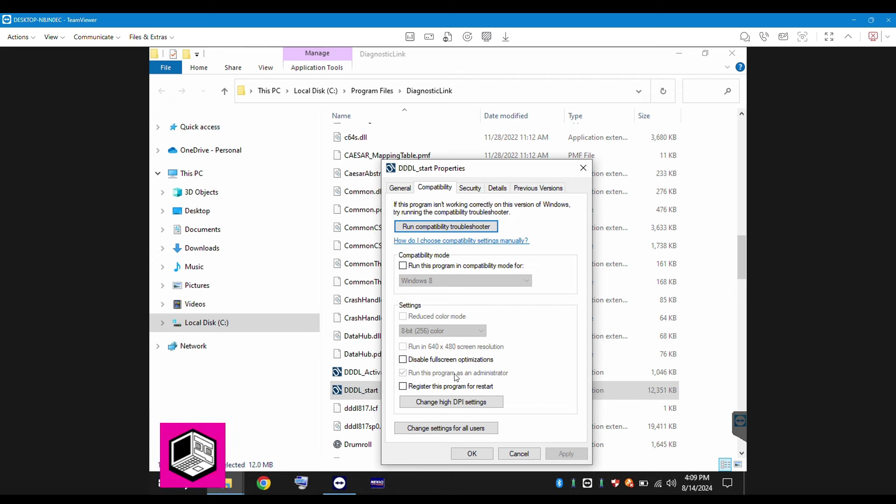
pyautogui.click(537, 456)
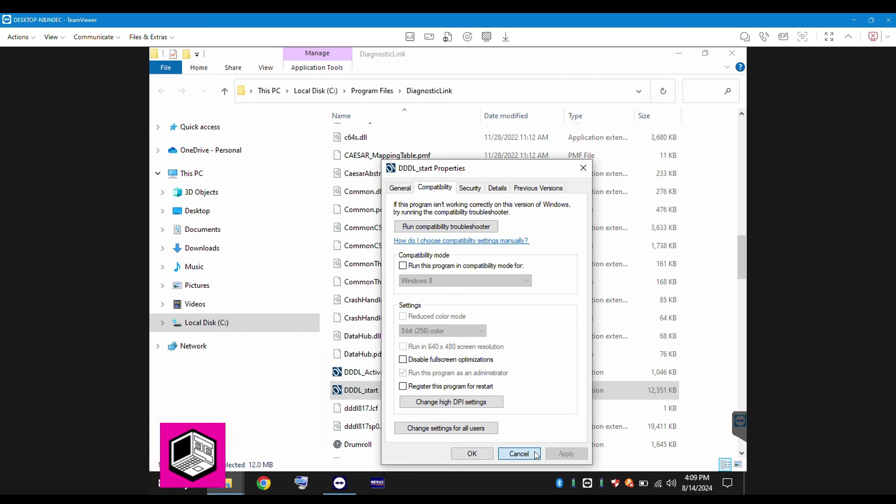
# Inspect the Avast Free Antivirus quarantine for blocked DiagnosticLink files such as DDDL_Activator, and close Avast.
pyautogui.click(385, 372)
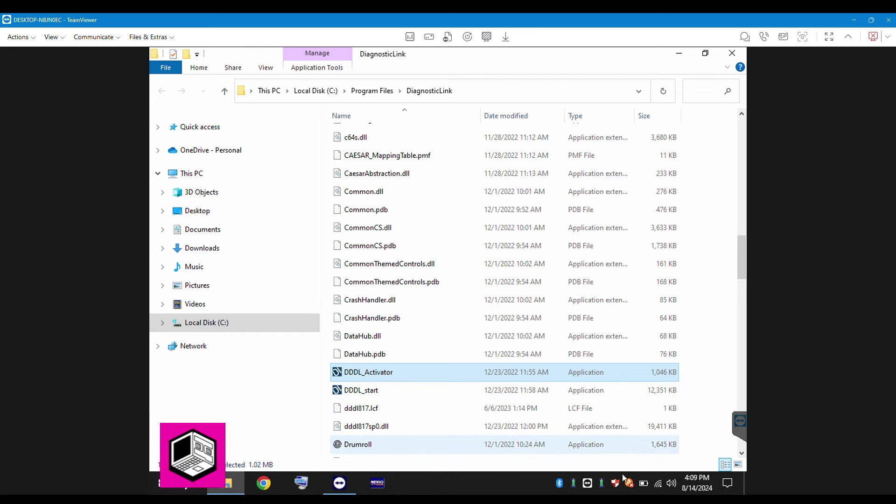
pyautogui.click(636, 489)
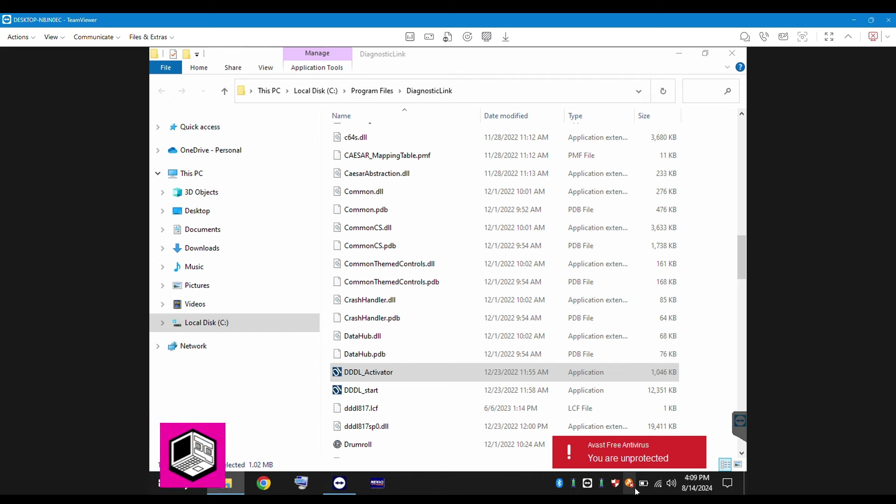
pyautogui.rightClick(635, 491)
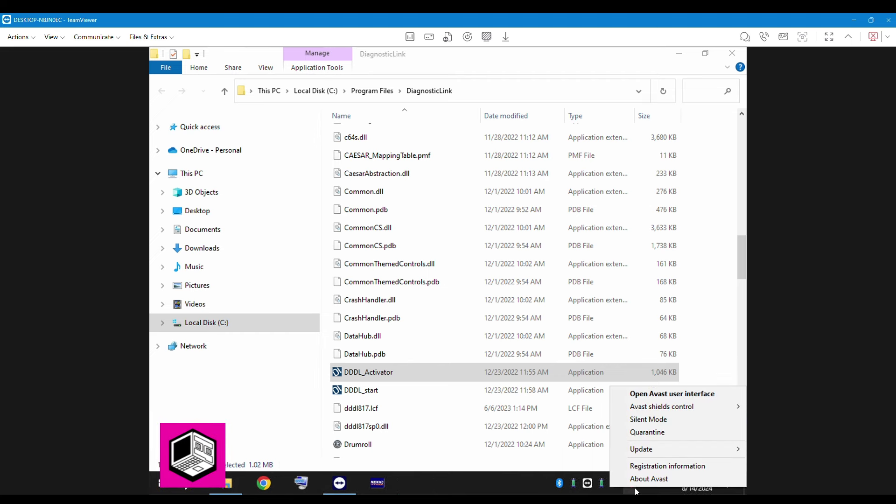
pyautogui.click(647, 433)
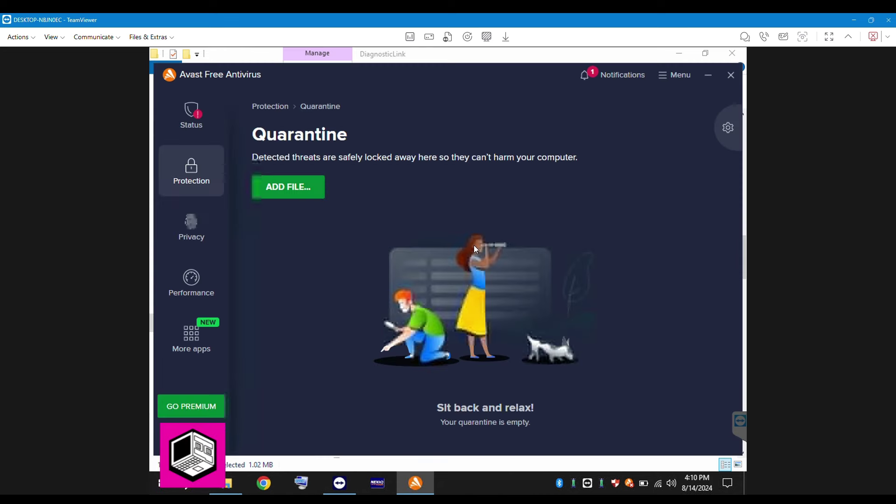
pyautogui.click(447, 59)
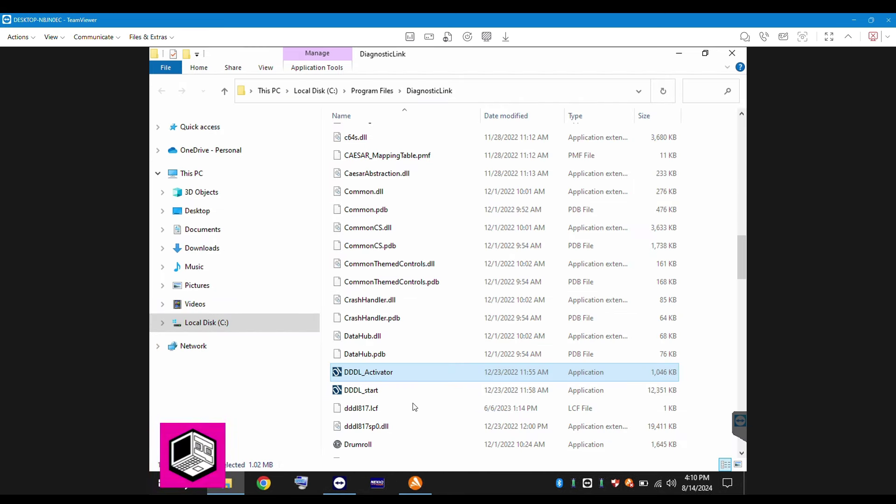
pyautogui.click(419, 480)
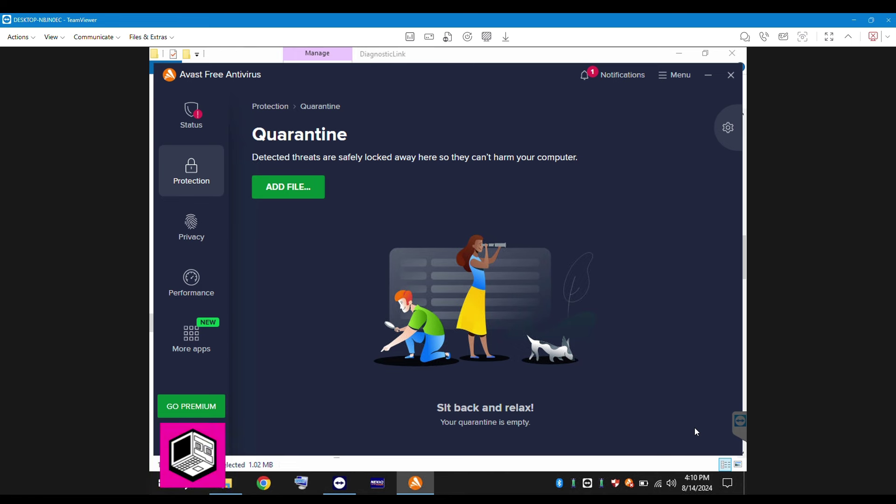
pyautogui.click(722, 79)
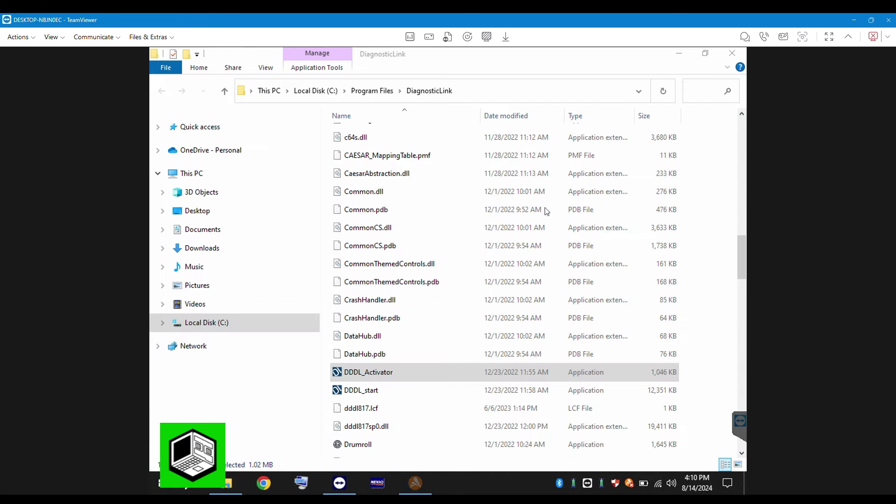
# Minimize the DiagnosticLink folder, launch DiagnosticLink 8.17 from its desktop shortcut and accept the safety caution.
pyautogui.click(689, 57)
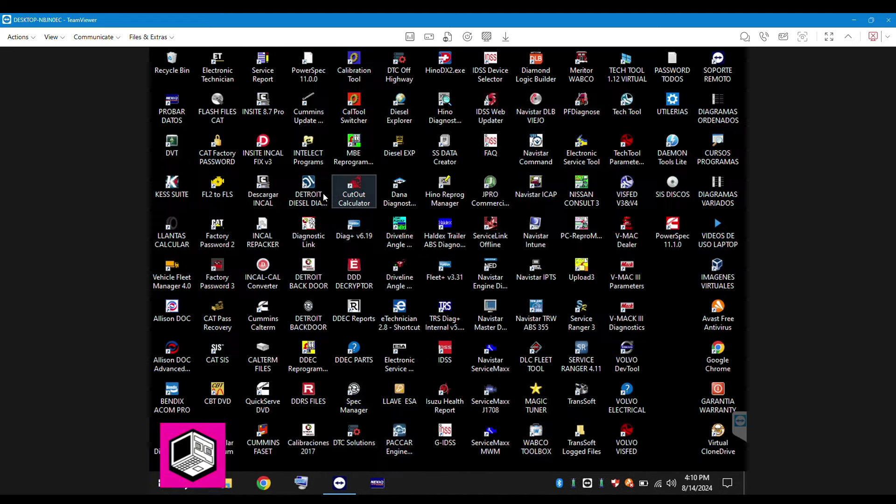
pyautogui.doubleClick(324, 198)
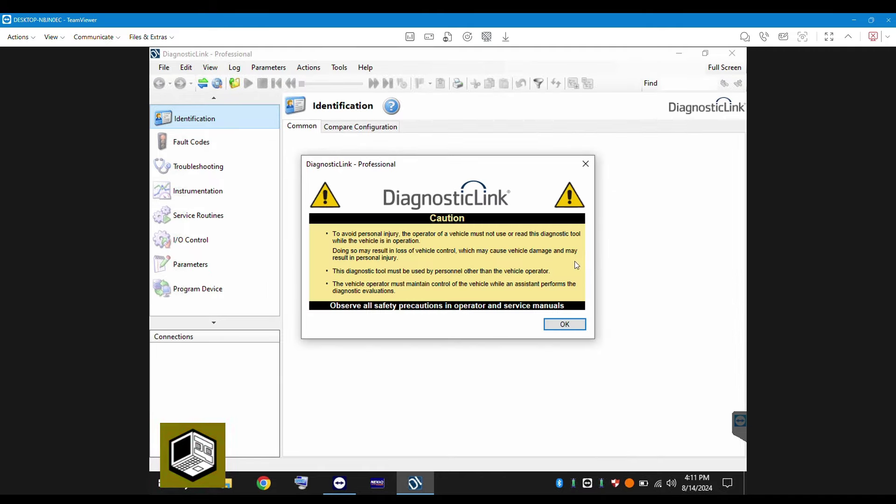
pyautogui.click(575, 324)
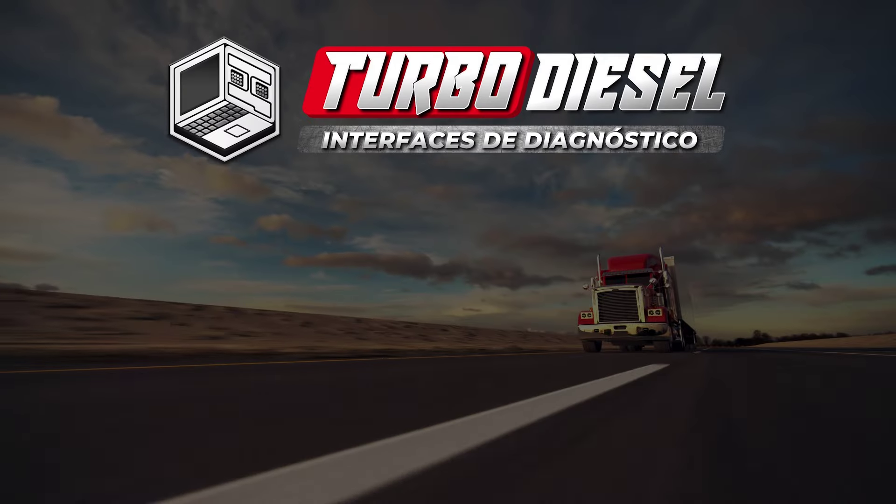